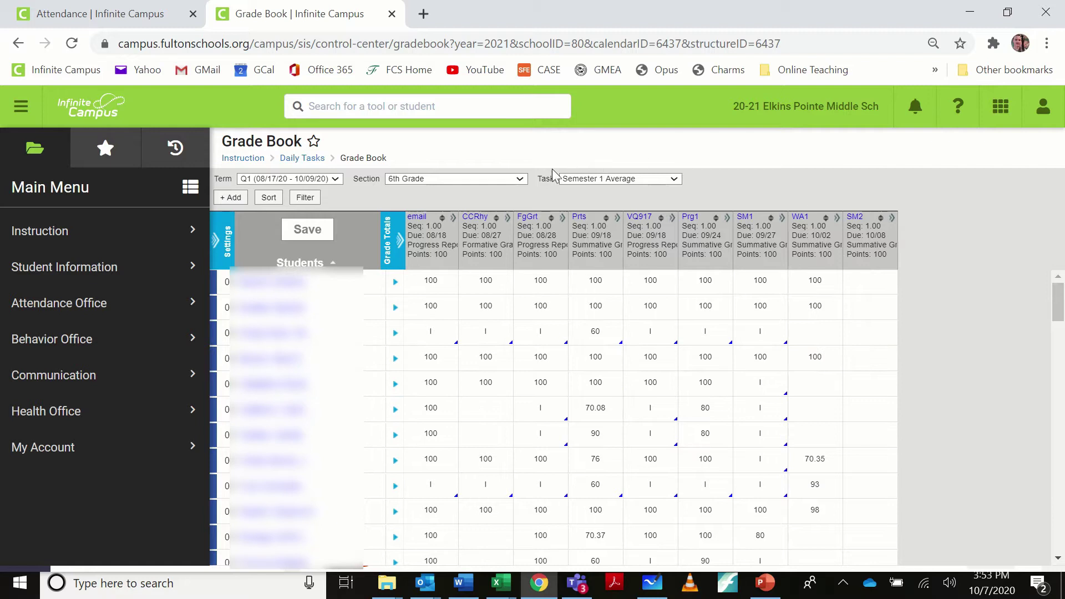
# Step: Show the Grade Book's list of available groups and sections from the Section dropdown
pyautogui.click(521, 179)
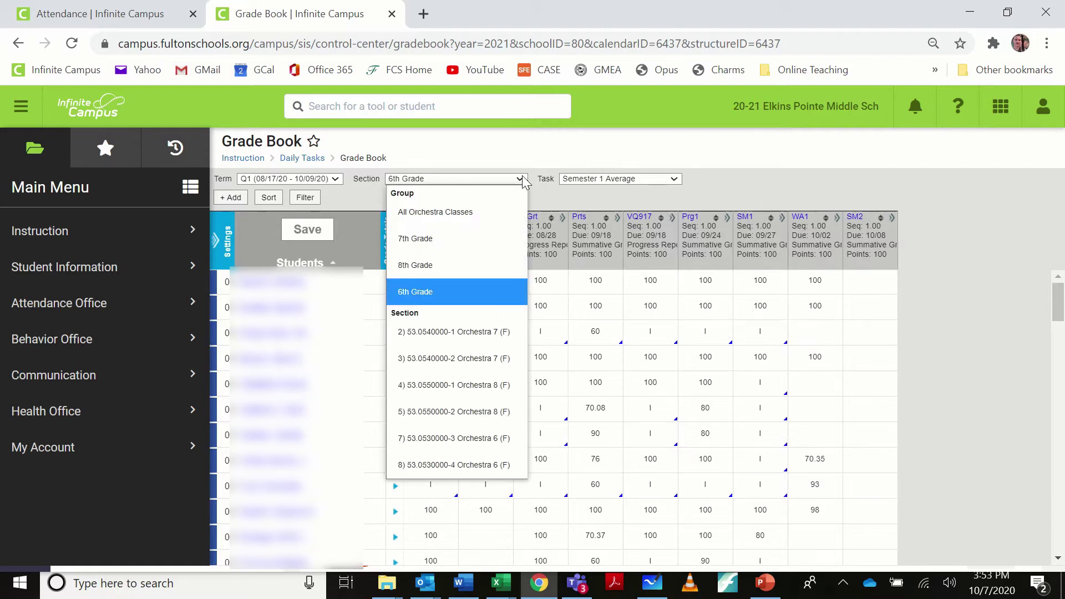
# Step: Keep 6th Grade selected and expand the Writing Assignment 1 column for score entry
pyautogui.click(476, 292)
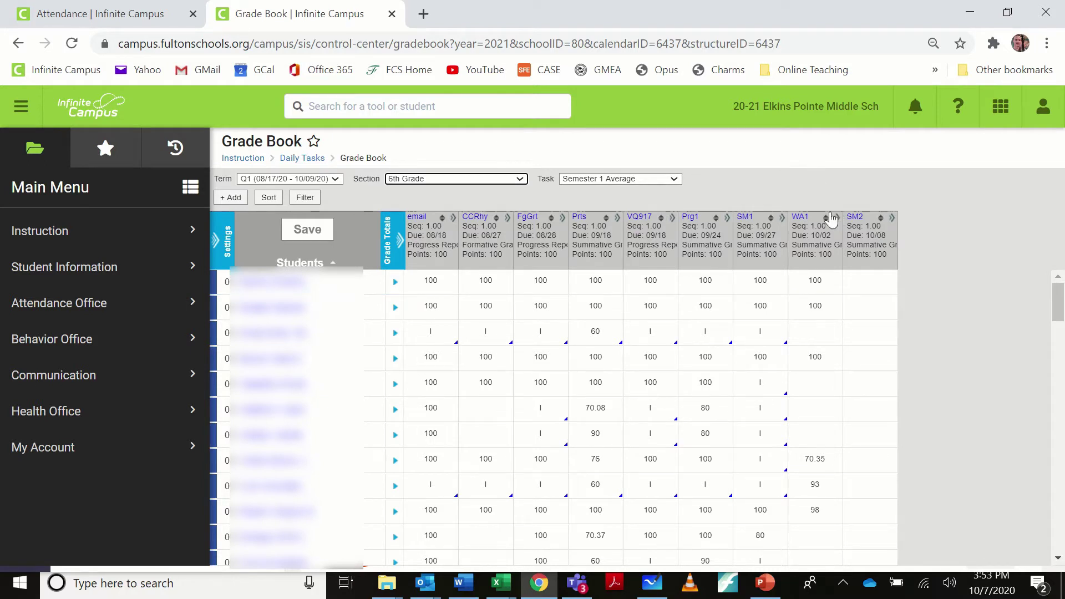
pyautogui.moveTo(830, 220)
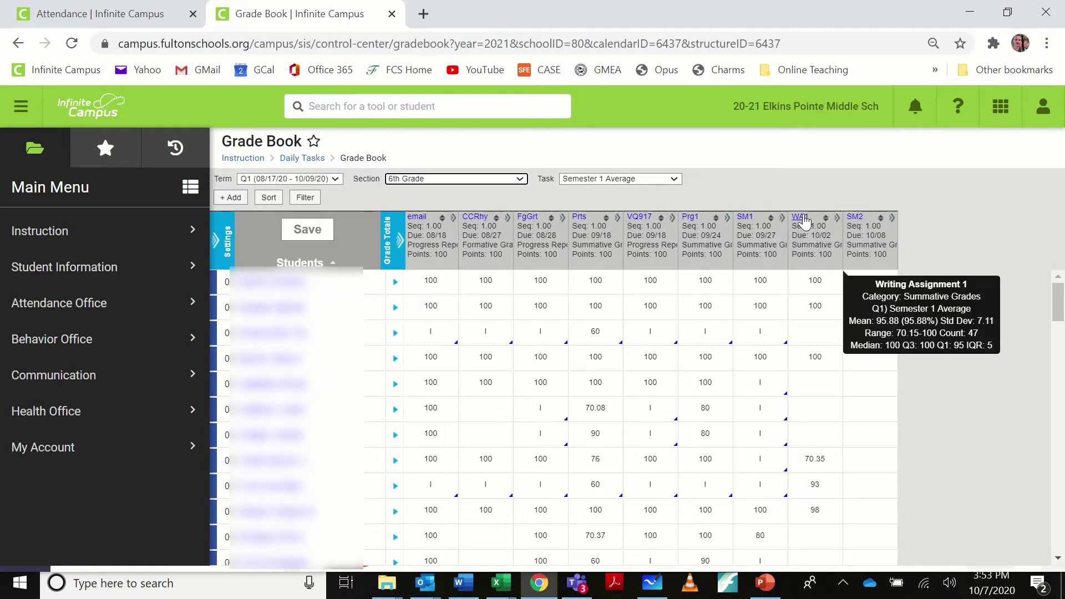
pyautogui.click(837, 219)
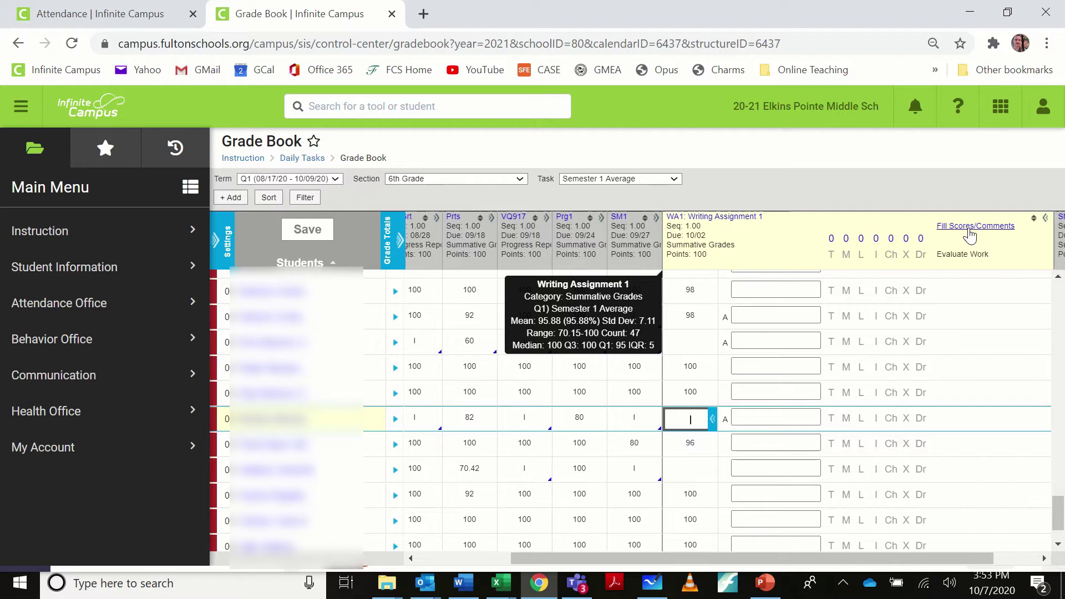
# Step: Fill only the empty Writing Assignment 1 scores with I, flagging 35 students Incomplete
pyautogui.click(964, 226)
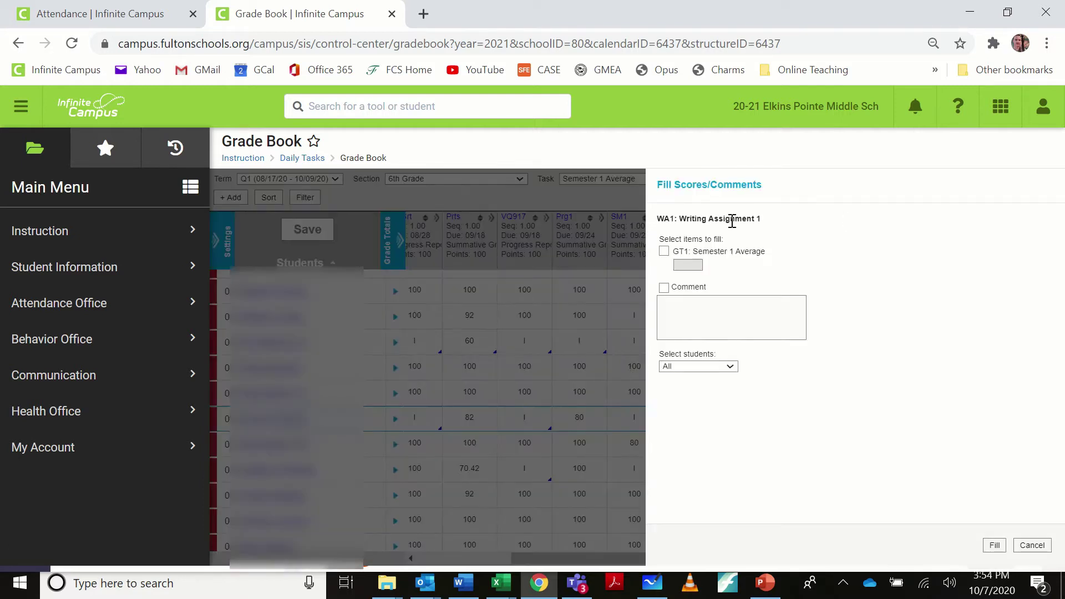
pyautogui.click(665, 254)
pyautogui.click(687, 264)
pyautogui.click(725, 368)
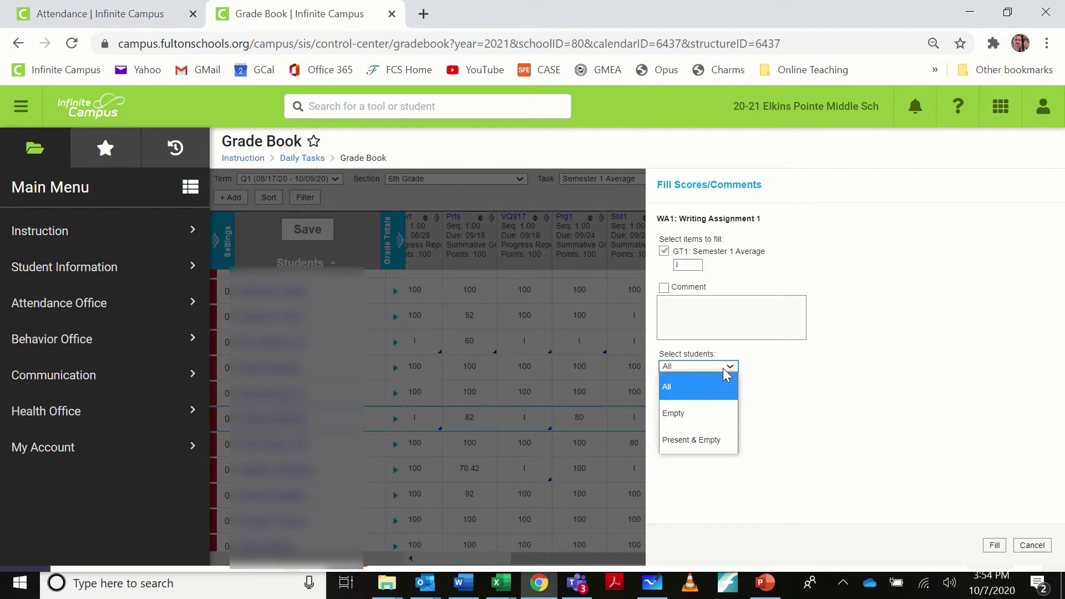
pyautogui.click(698, 414)
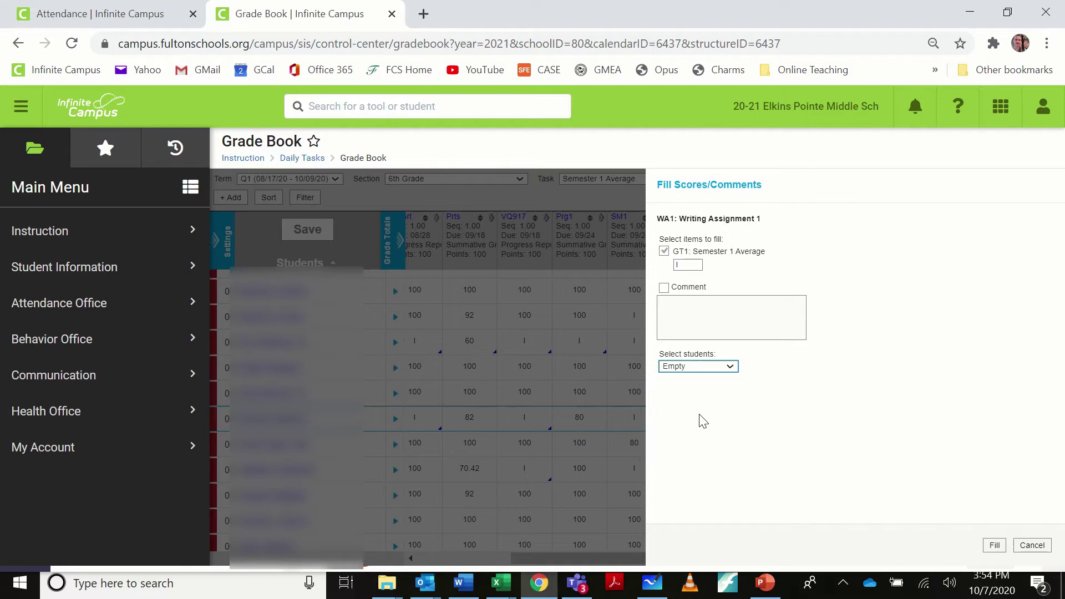
pyautogui.click(995, 546)
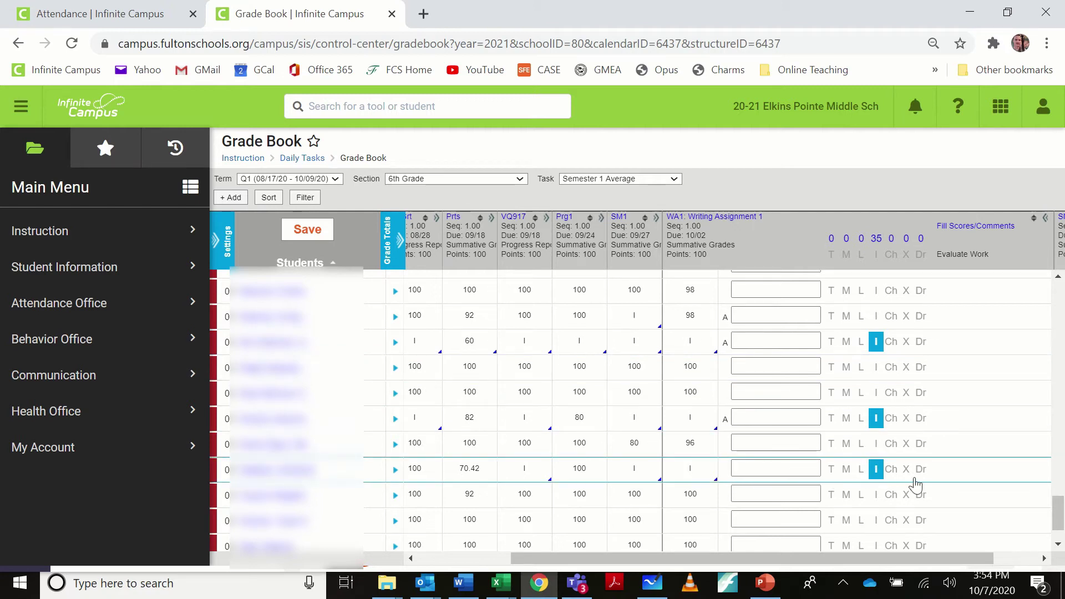
# Step: Filter to the 35 Incomplete students and flag all of them Missing
pyautogui.moveTo(1058, 513); pyautogui.dragTo(1064, 289)
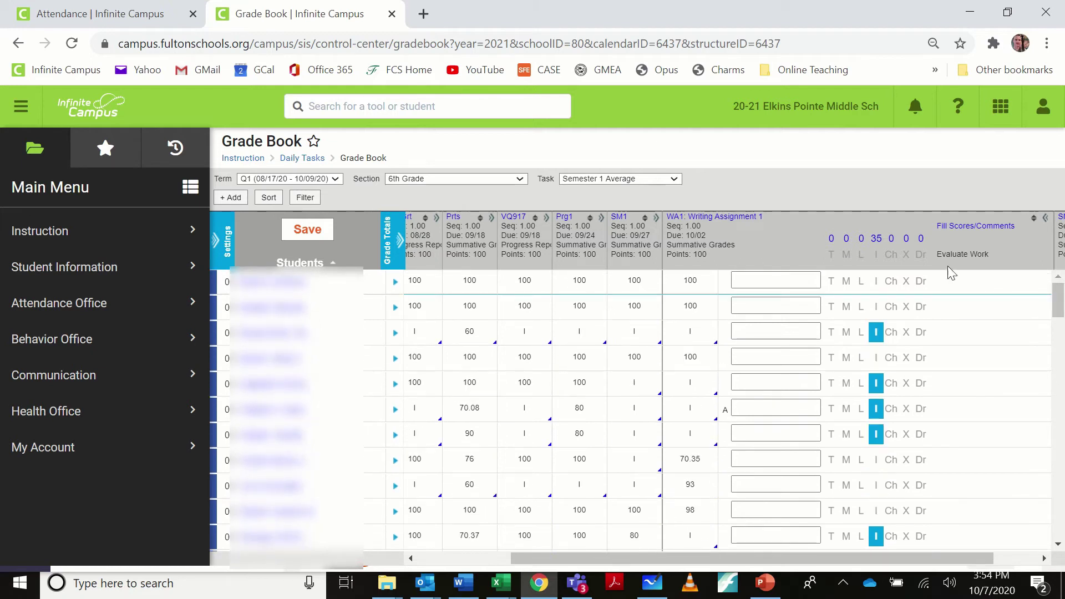
pyautogui.click(879, 239)
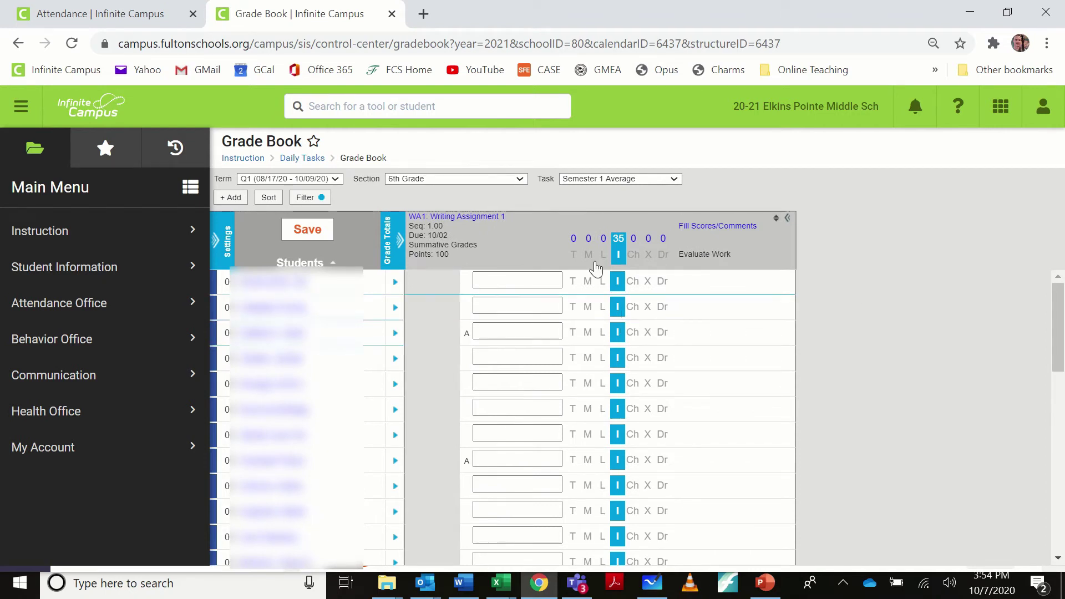
pyautogui.moveTo(591, 262)
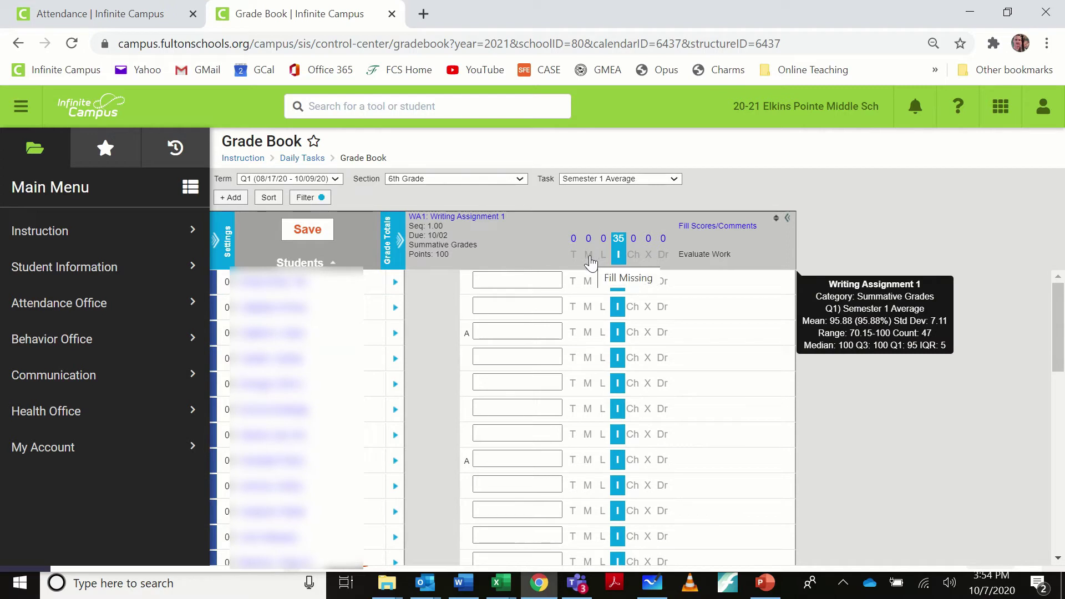
pyautogui.click(589, 256)
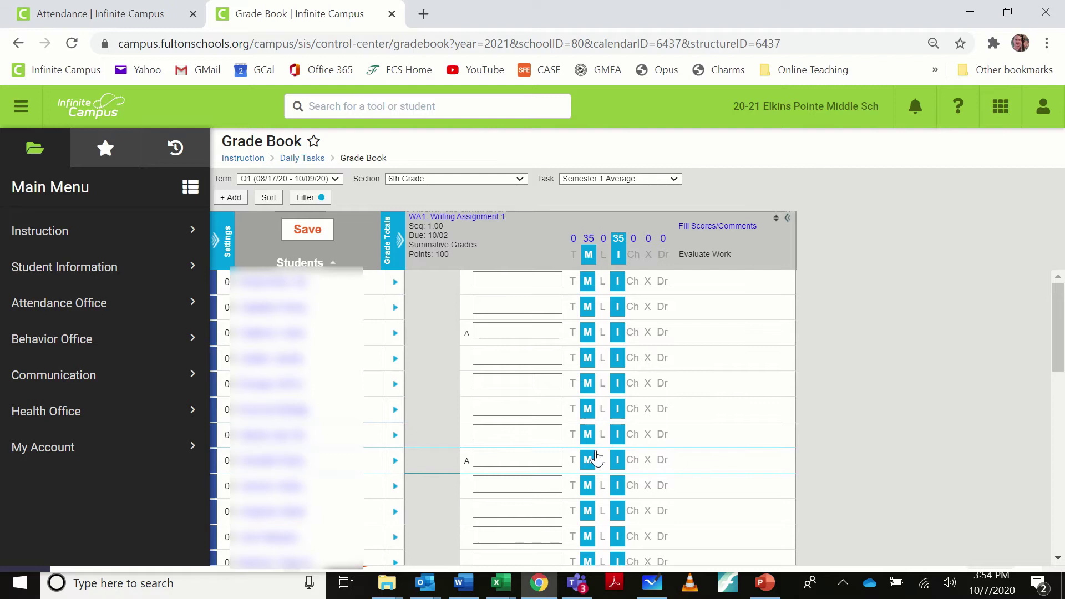
pyautogui.scroll(-4, 596, 458)
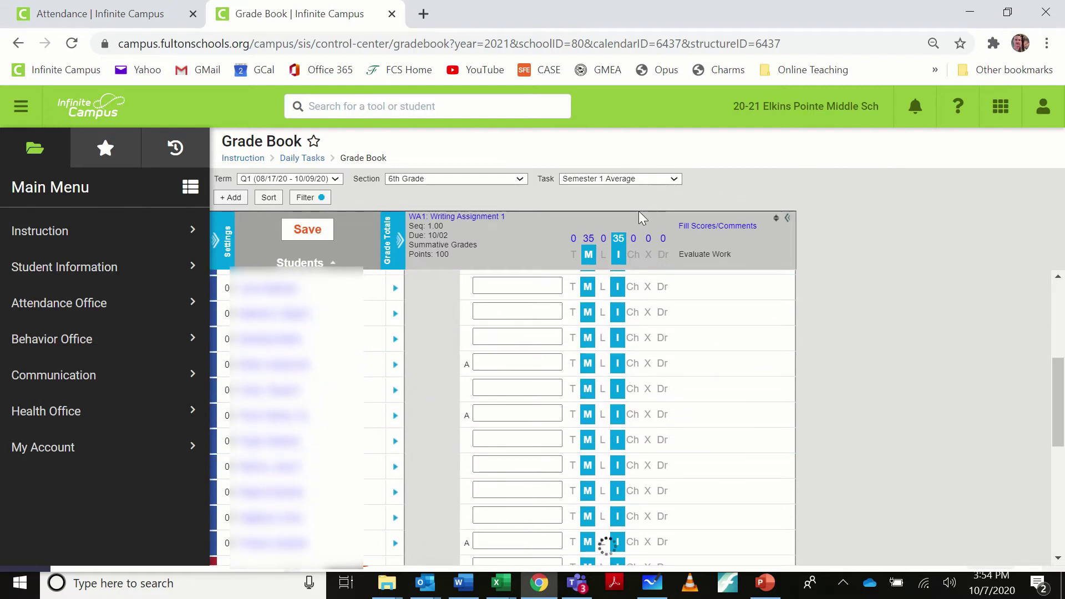
pyautogui.moveTo(618, 237)
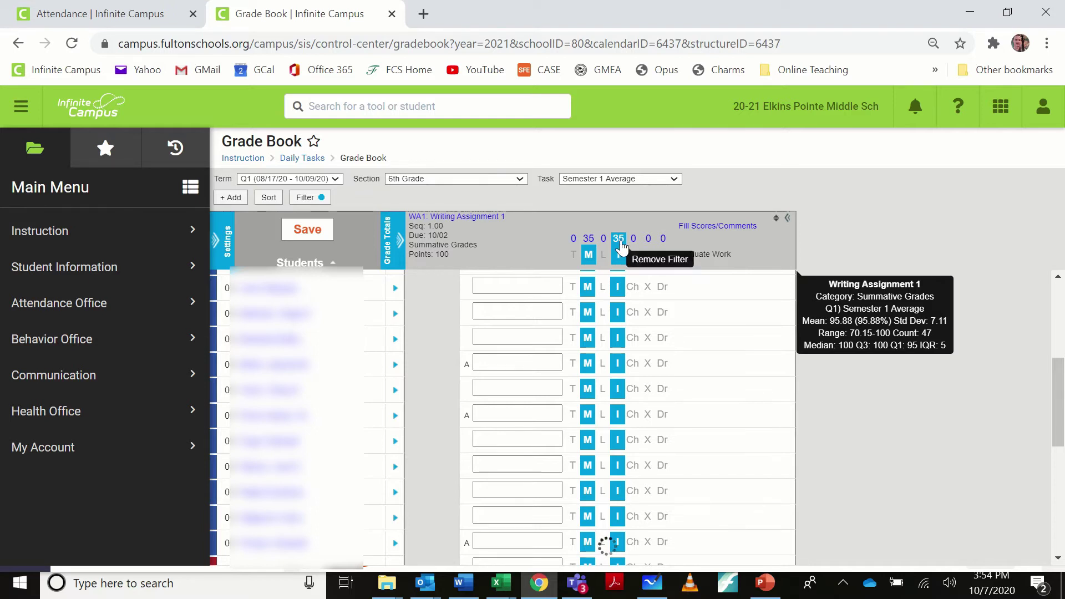
# Step: Clear the Incomplete filter, check the full class list, and save the flags
pyautogui.click(619, 240)
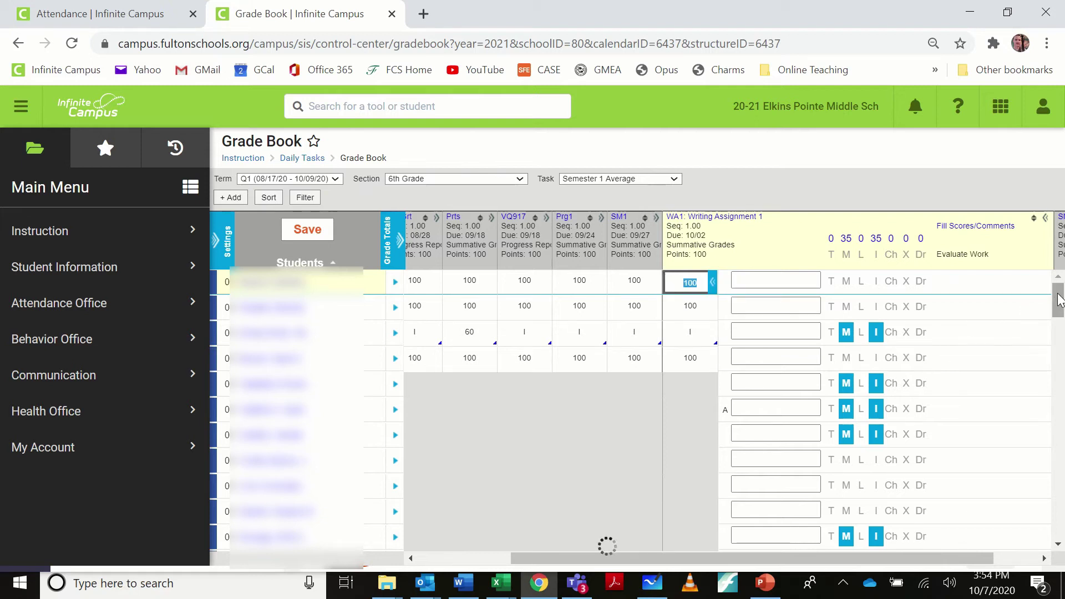
pyautogui.moveTo(1058, 300); pyautogui.dragTo(1056, 377)
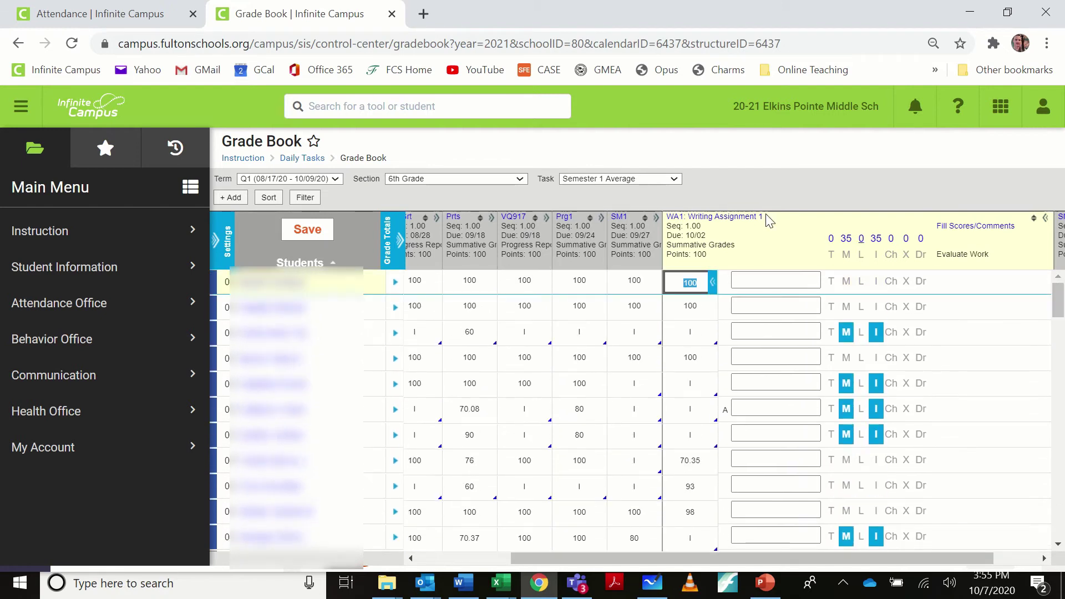
pyautogui.click(325, 232)
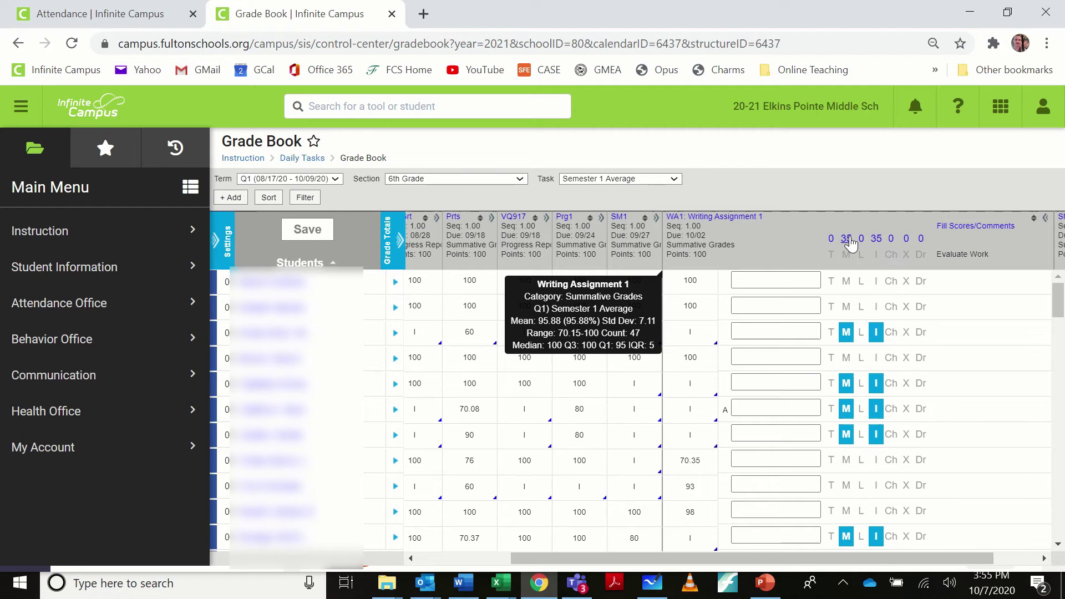
# Step: Filter Writing Assignment 1 back to the 35 Incomplete students
pyautogui.click(876, 239)
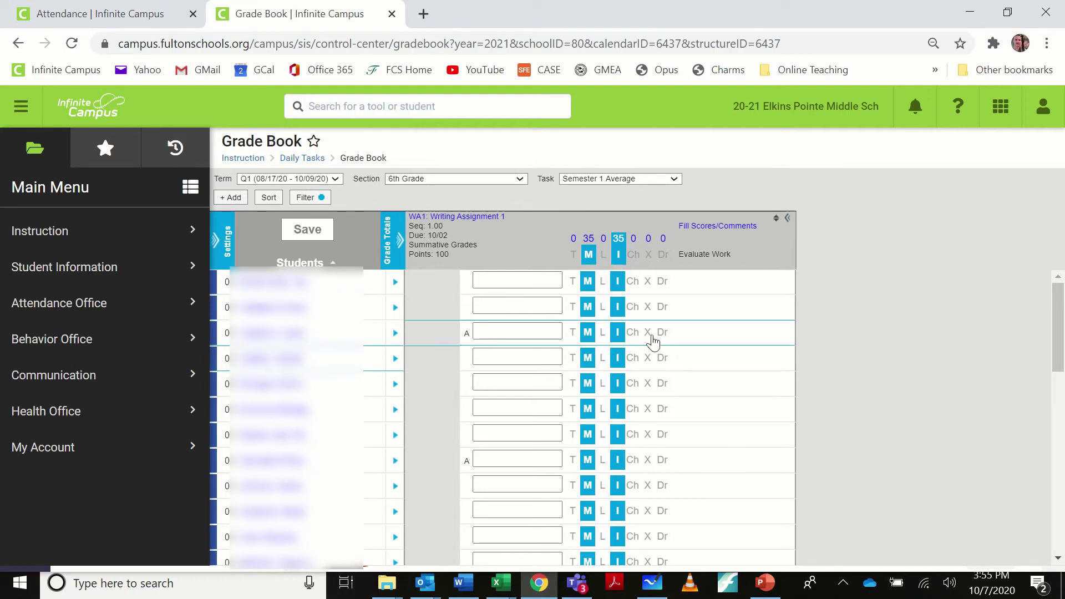
pyautogui.scroll(-1, 591, 290)
pyautogui.scroll(-10, 591, 290)
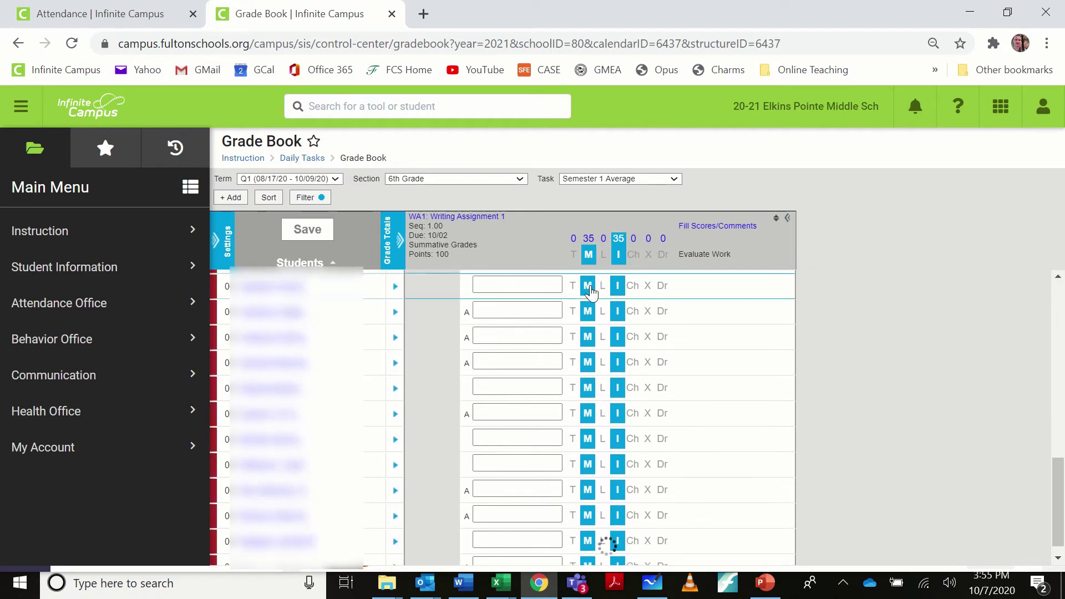
pyautogui.scroll(10, 591, 290)
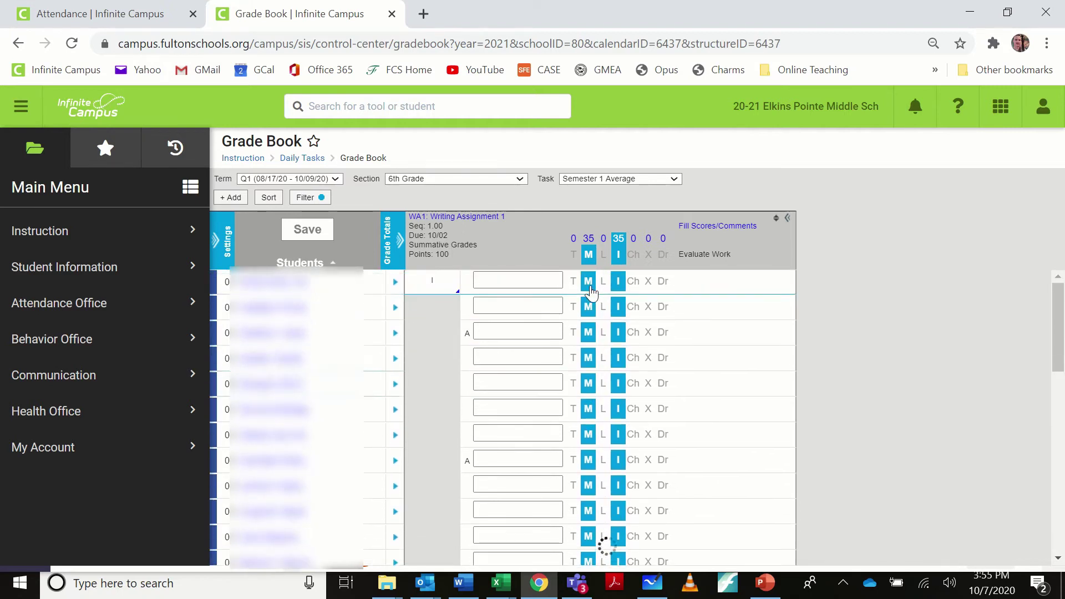
# Step: Fill the filtered students' scores with 60 while keeping their Missing flags
pyautogui.click(725, 231)
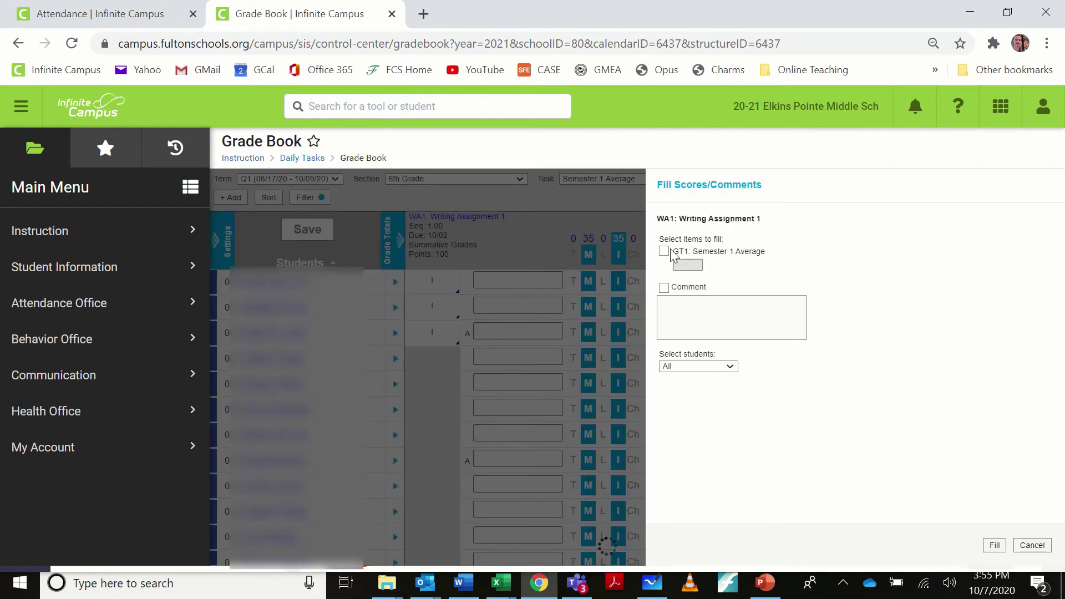
pyautogui.click(665, 253)
pyautogui.click(682, 264)
pyautogui.write('60')
pyautogui.click(993, 544)
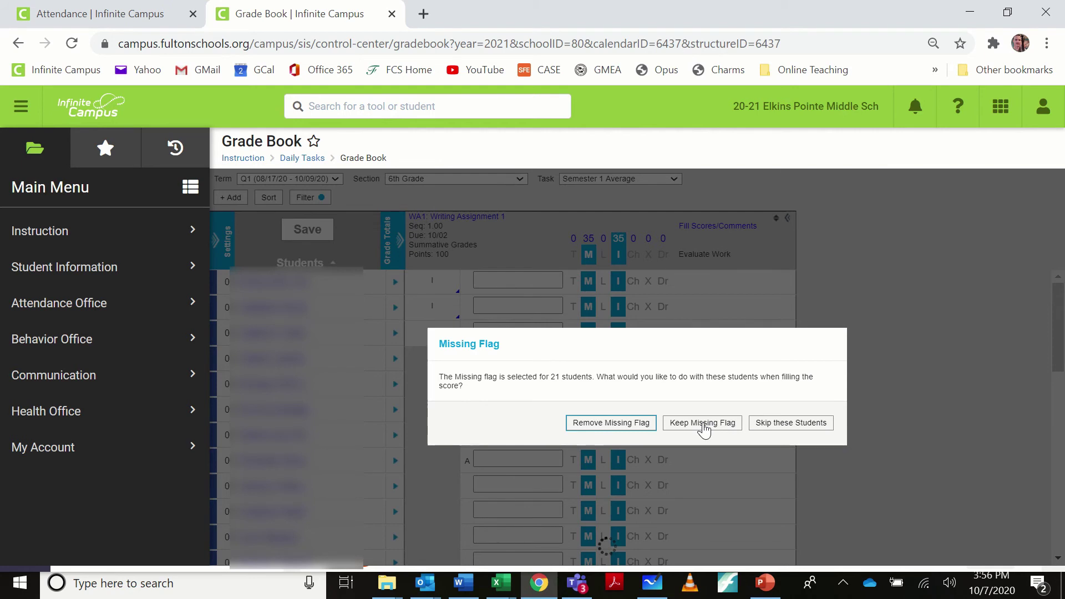
pyautogui.click(702, 423)
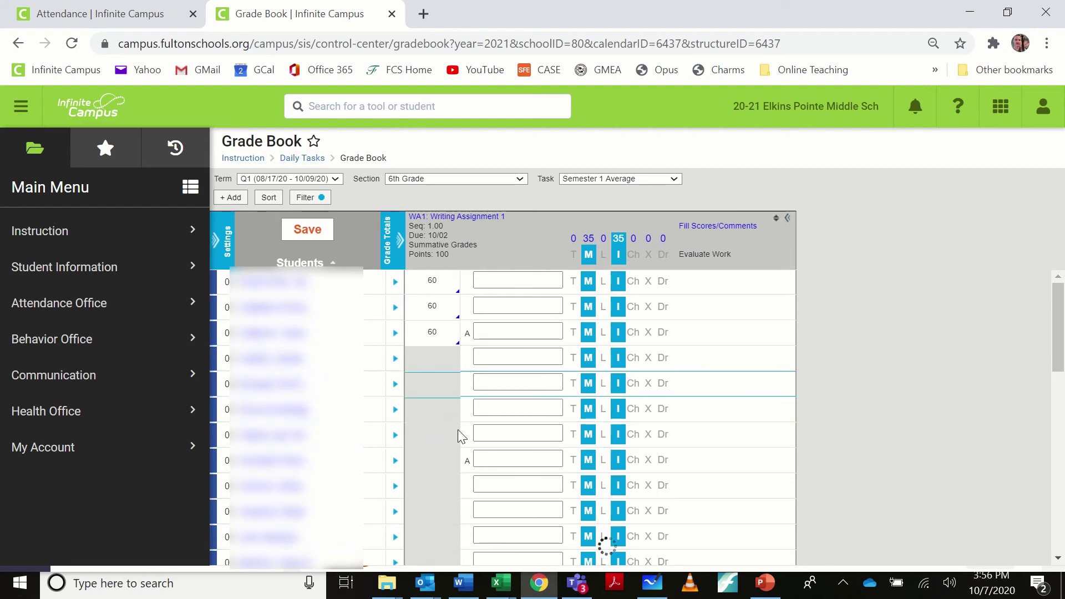
# Step: Save the 60 scores and clear the Incomplete filter to list all students
pyautogui.click(330, 234)
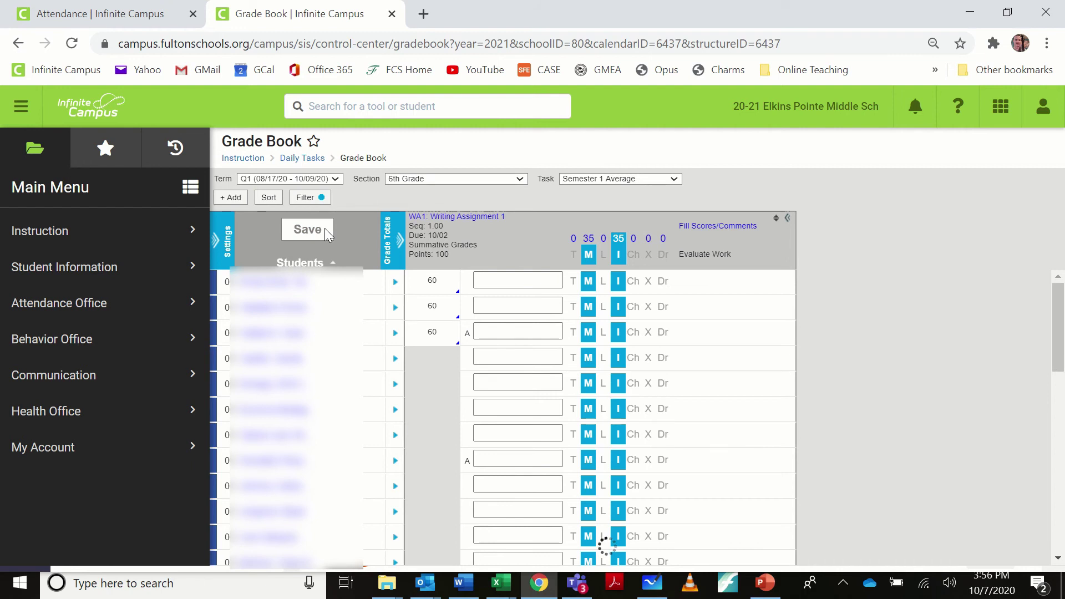
pyautogui.click(617, 240)
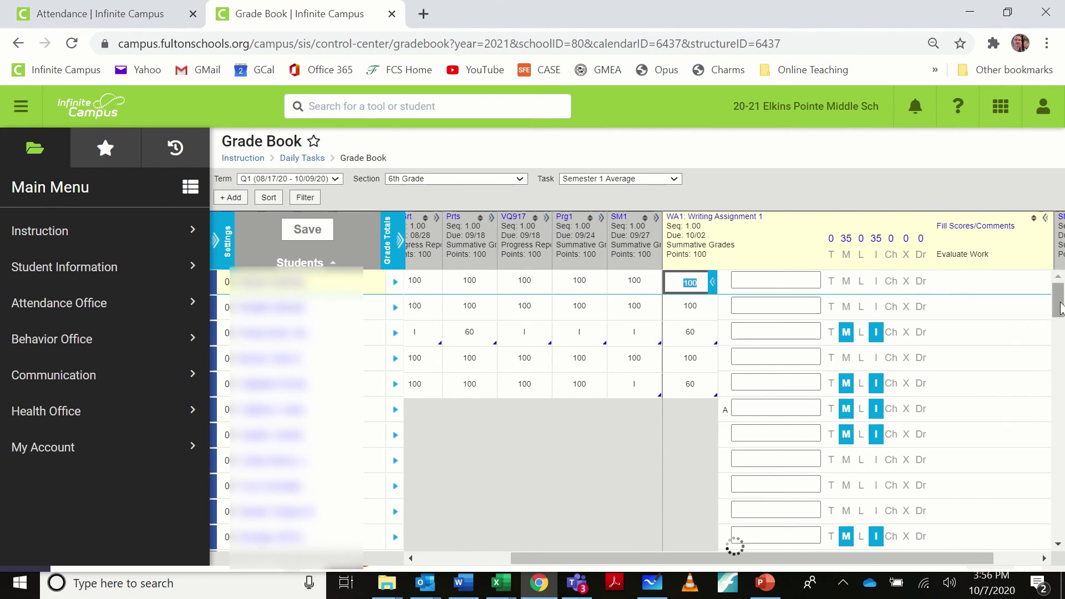
# Step: Reload the page and return to the 6th Grade gradebook
pyautogui.click(72, 44)
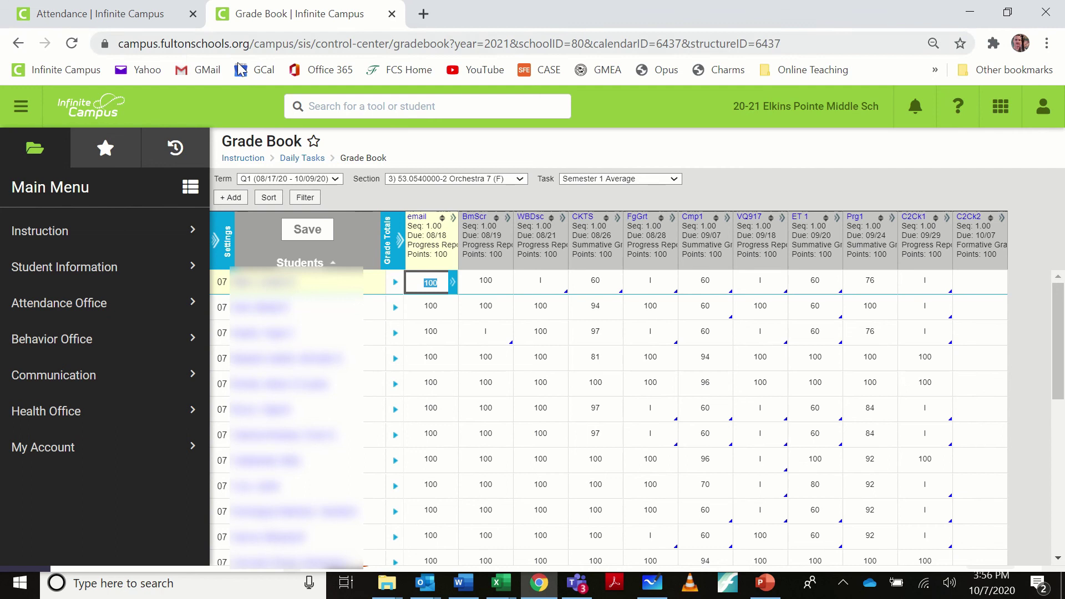
pyautogui.click(508, 175)
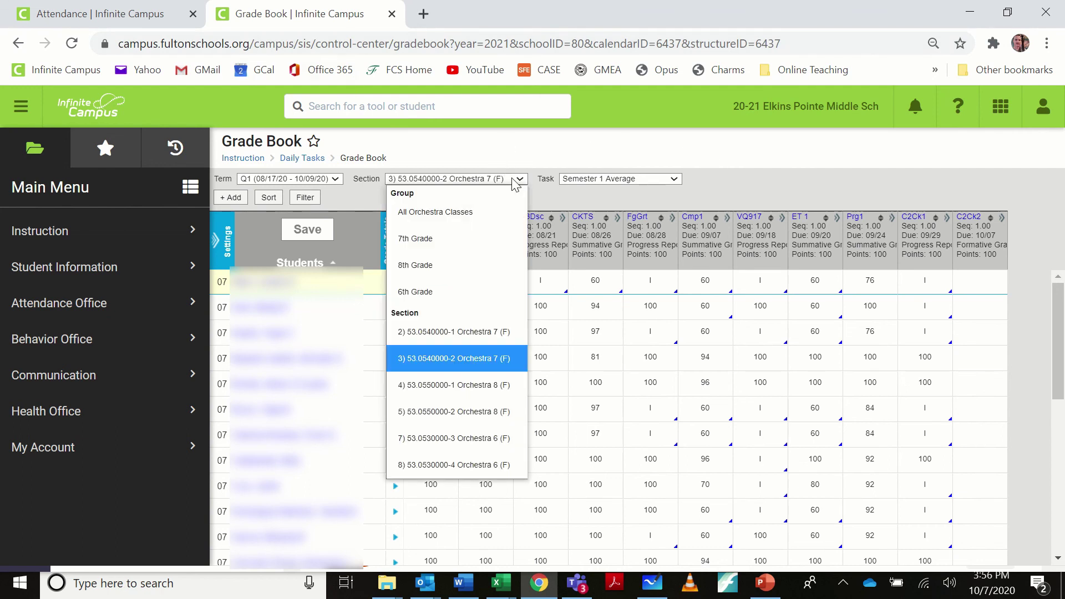
pyautogui.click(447, 293)
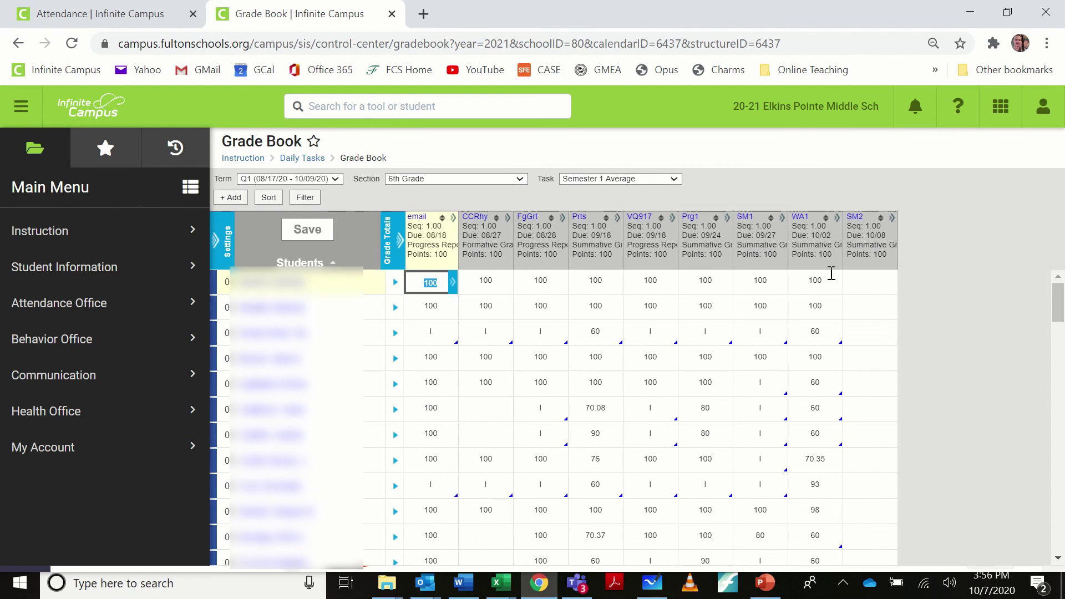
# Step: Reopen Writing Assignment 1 and confirm 35 Missing and Incomplete flags beside the 60 scores
pyautogui.click(837, 217)
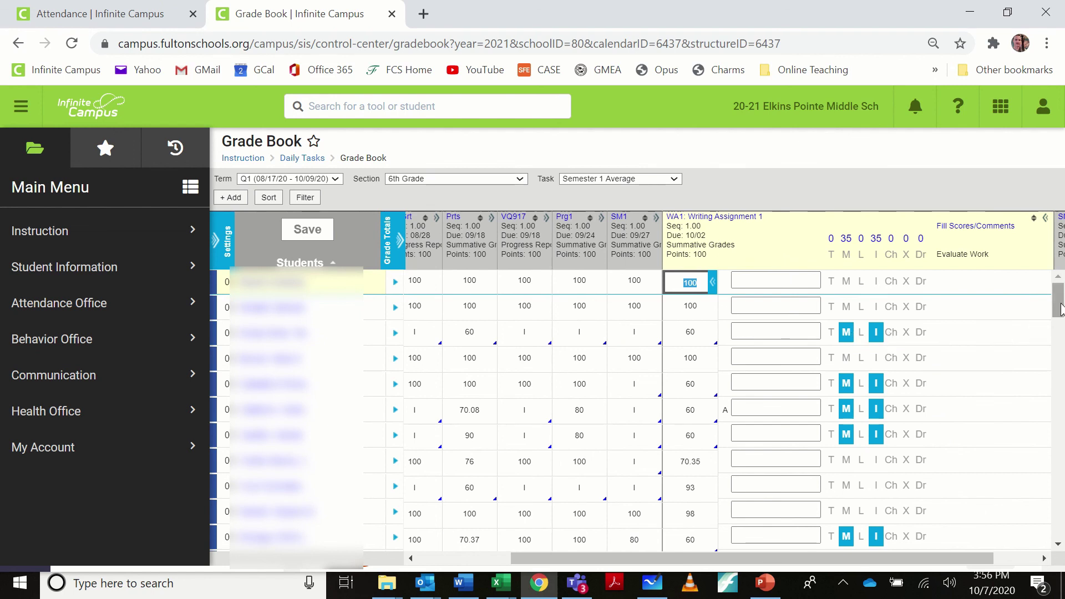
pyautogui.moveTo(1060, 309)
pyautogui.mouseDown()
pyautogui.moveTo(1063, 360)
pyautogui.moveTo(1061, 300)
pyautogui.mouseUp()
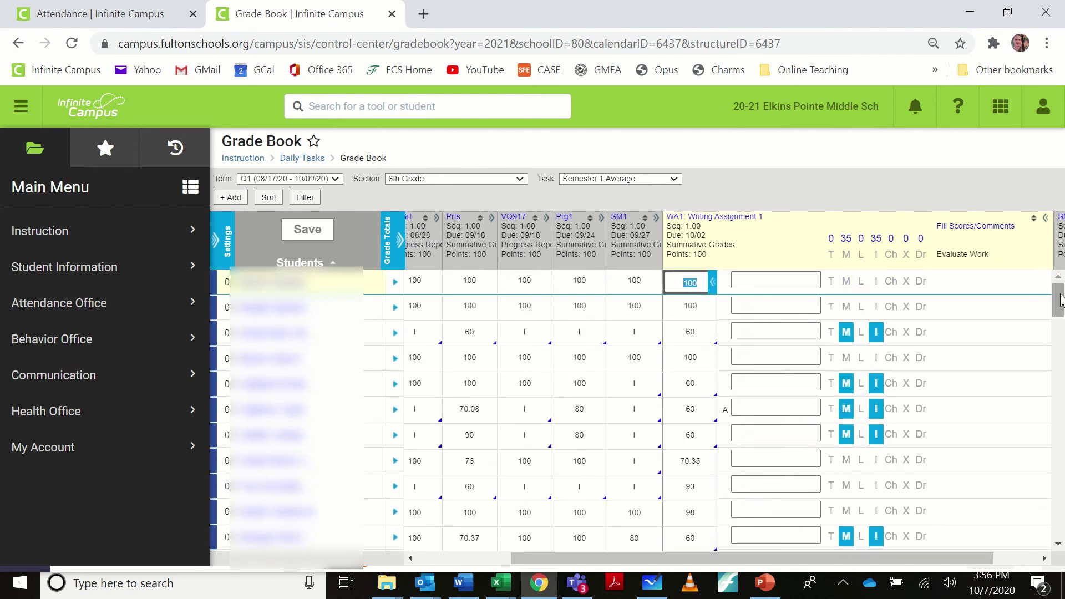